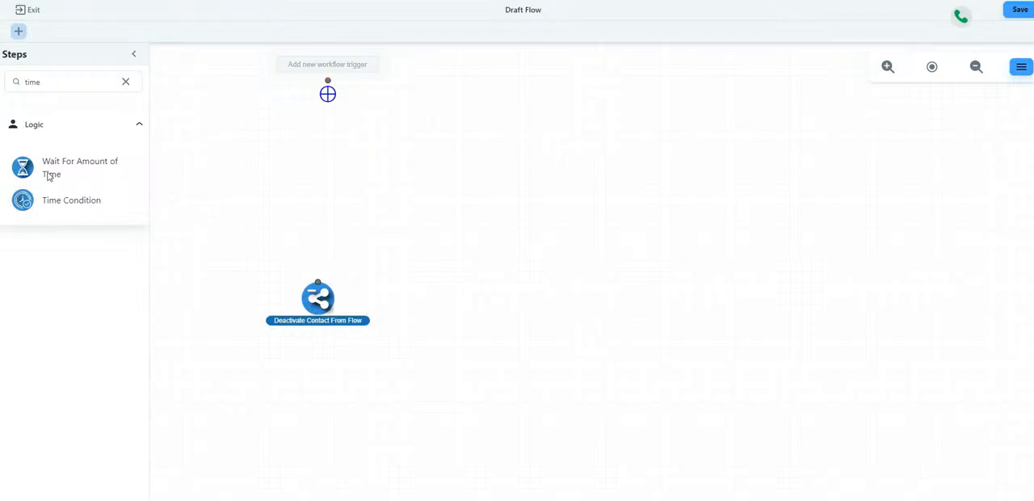
- Add a Wait For Amount of Time step under the trigger, set to Wait Till Specific Date with a time offset of 1 day
left_click_drag(48, 176, 329, 153)
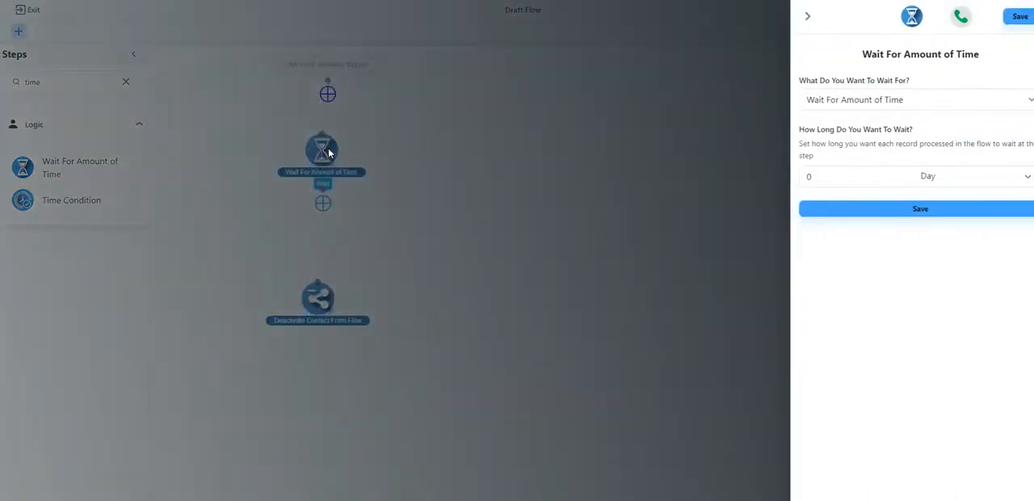
left_click(896, 99)
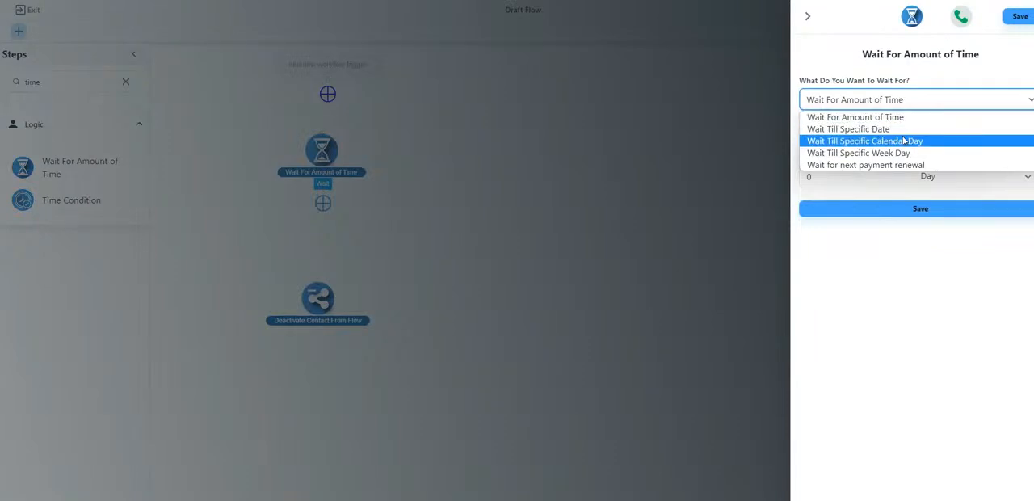
left_click(902, 130)
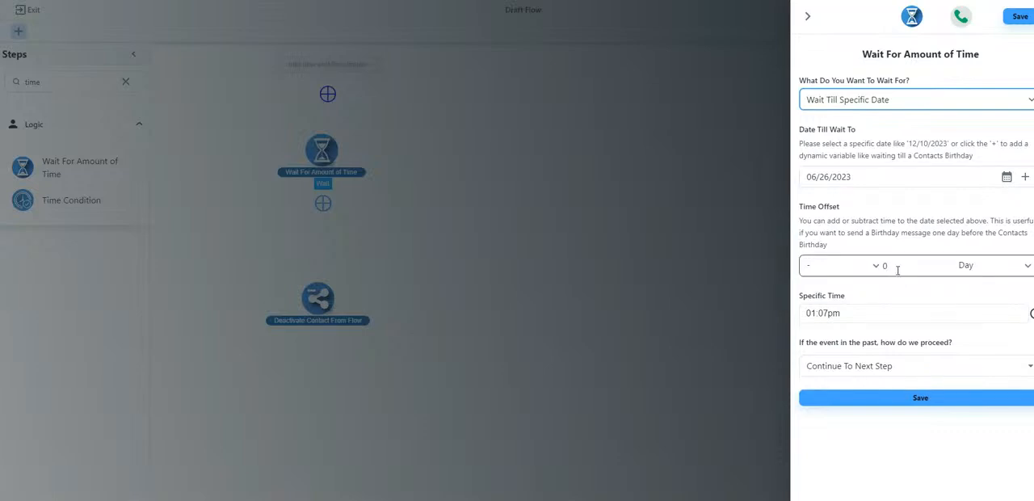
left_click_drag(897, 270, 870, 277)
type("1")
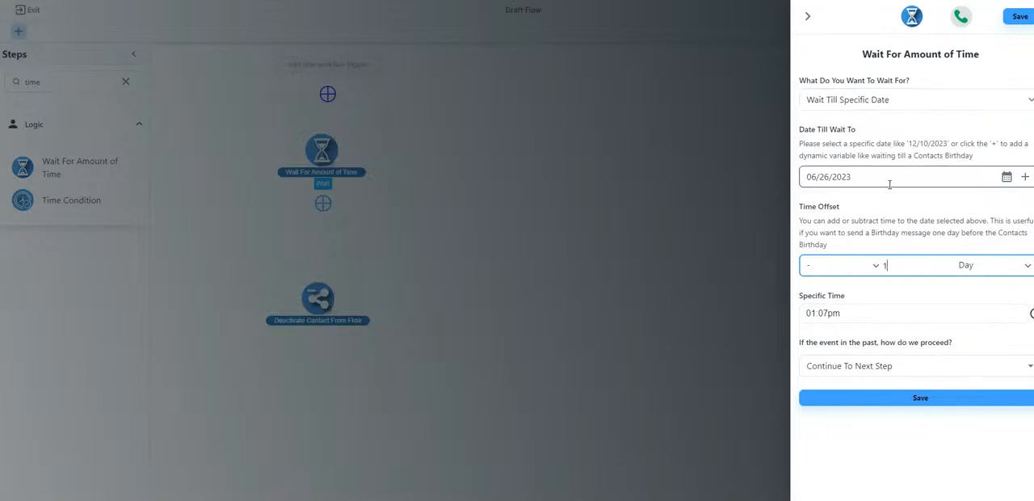
- Set the date to wait until to 07/03/2023
left_click(1006, 176)
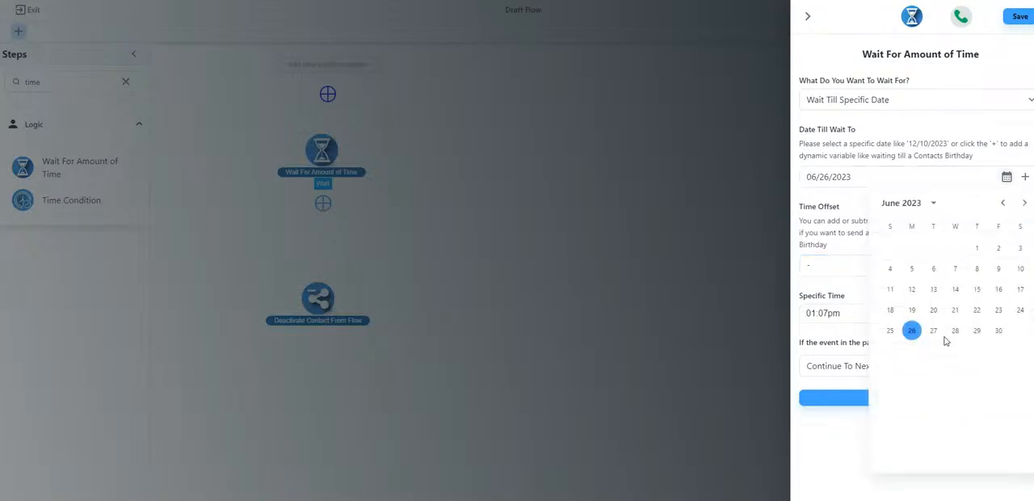
left_click(1024, 202)
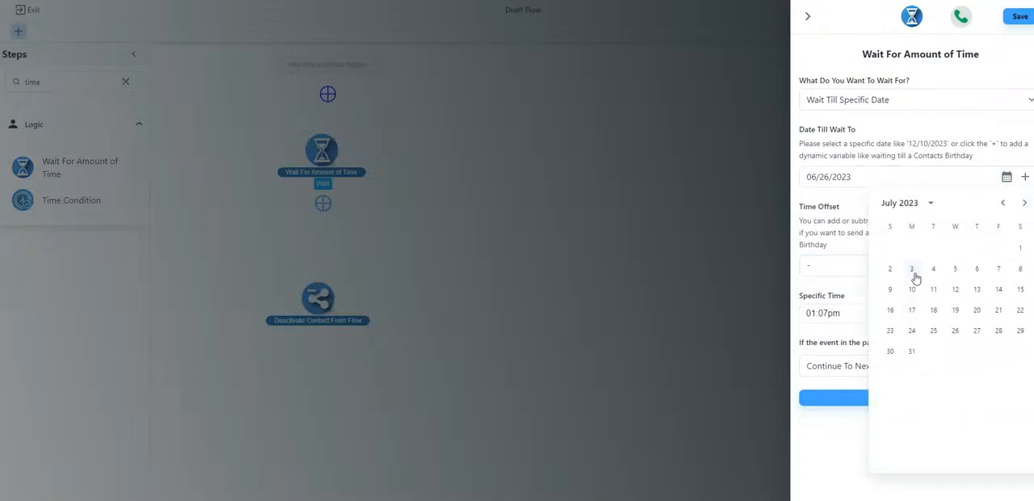
left_click(912, 270)
left_click(892, 147)
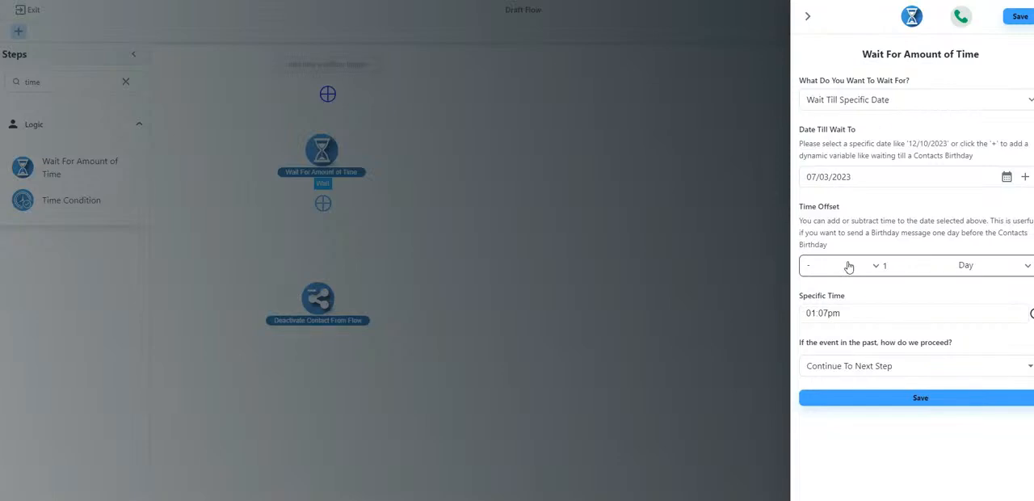
- Set the date to wait until to 06/27/2023
left_click(1006, 177)
left_click(1006, 205)
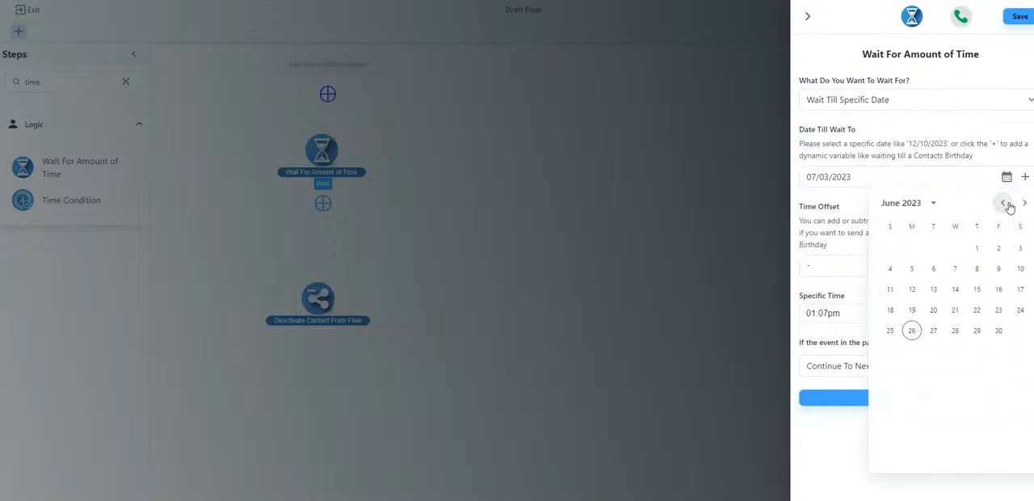
left_click(934, 331)
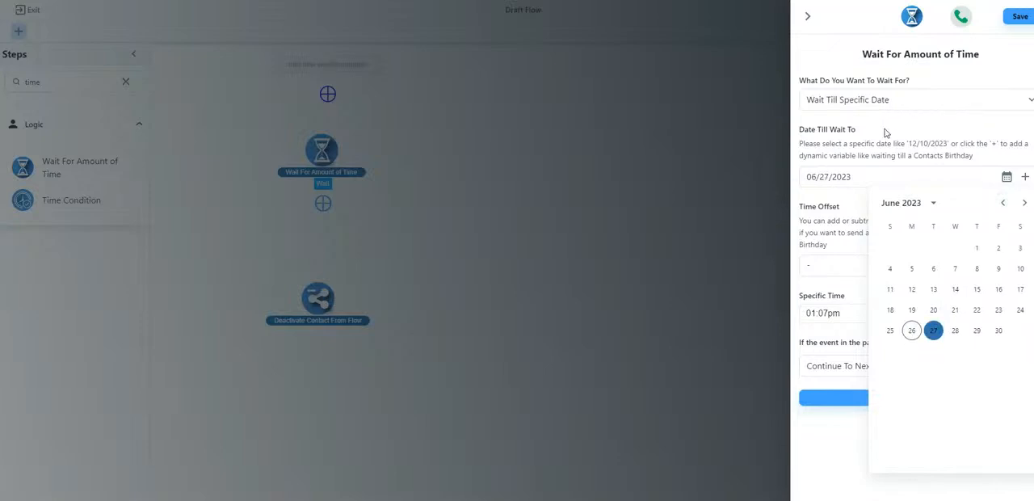
left_click(885, 133)
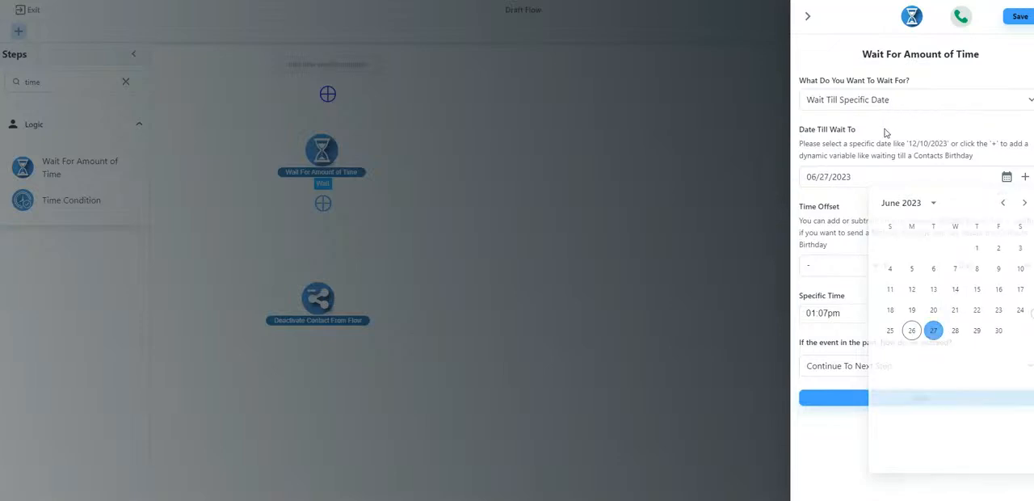
- Set the wait step's specific time to 08:00am
left_click(823, 315)
scroll(816, 365, "down", 3)
left_click(812, 353)
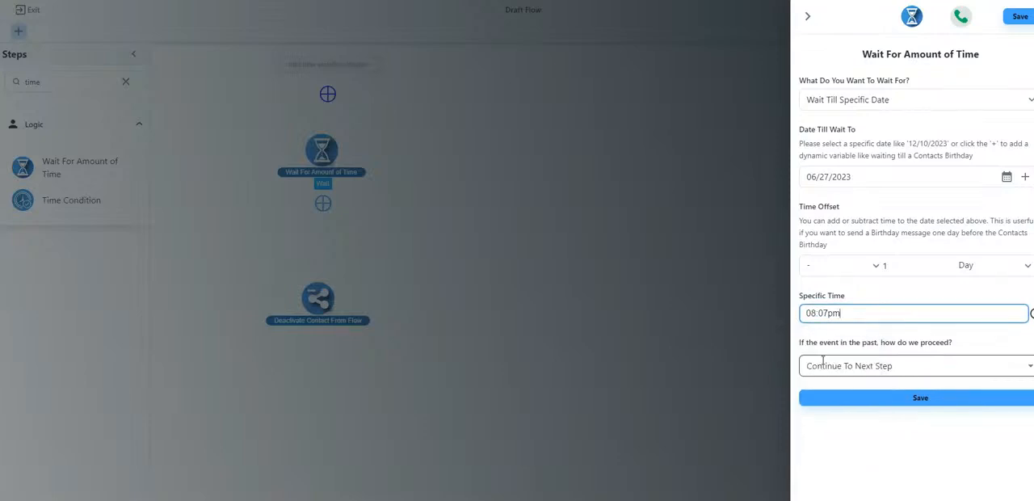
left_click(845, 314)
left_click(840, 334)
left_click(842, 315)
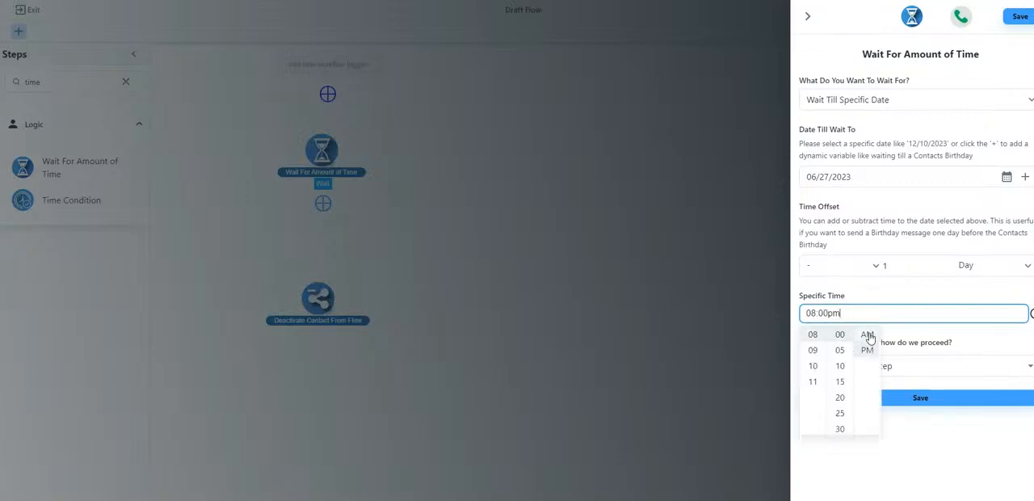
left_click(865, 338)
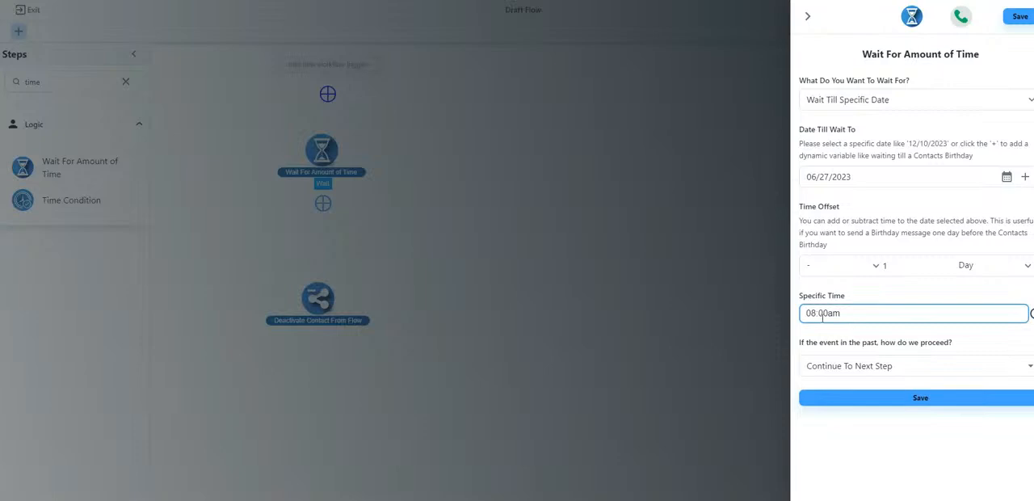
- Make past events skip to the custom step, and save the wait step
left_click(906, 365)
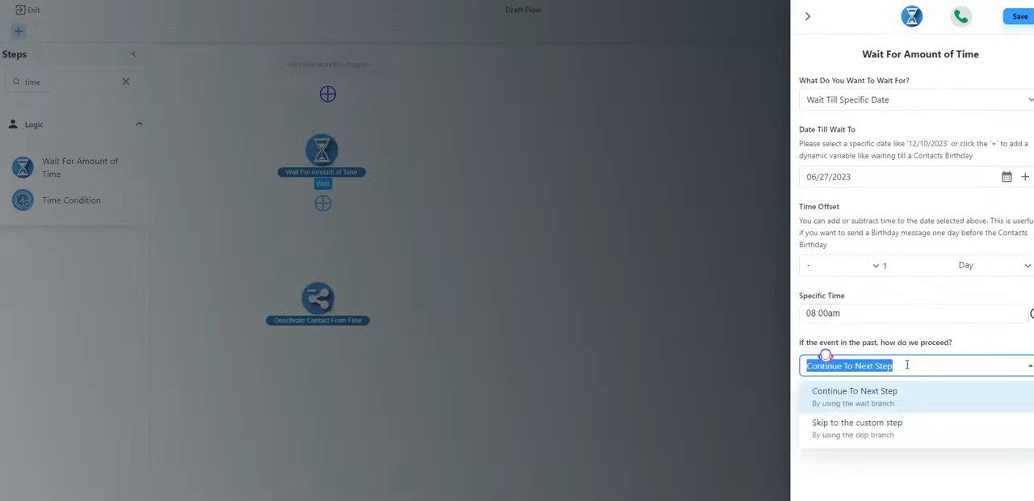
left_click(899, 428)
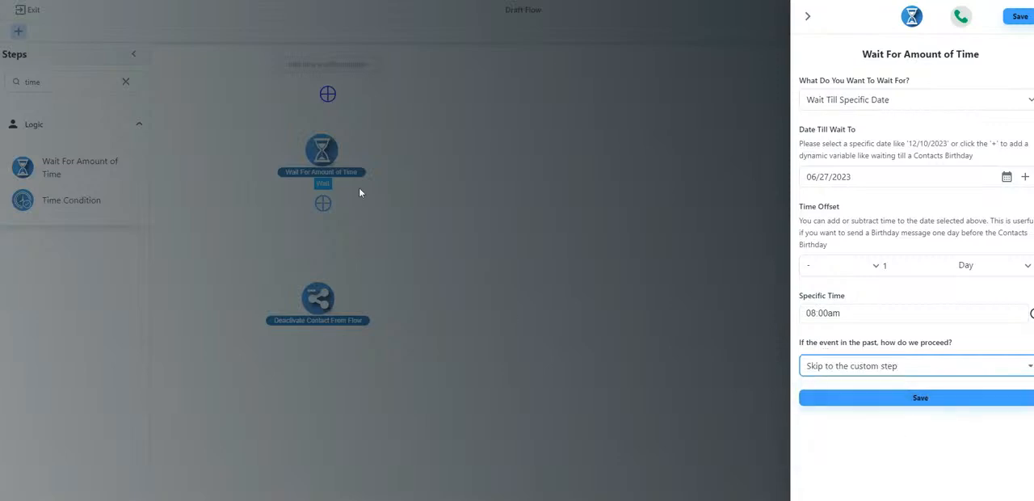
left_click(920, 396)
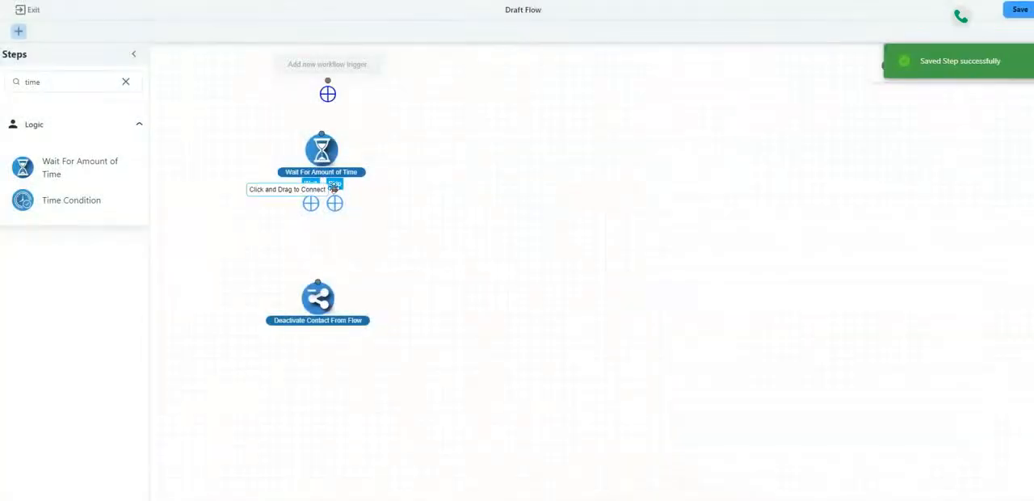
- Move Deactivate Contact From Flow lower and add a Send SMS/MMS step between it and the wait step
left_click_drag(330, 307, 318, 385)
double_click(32, 82)
type("sms")
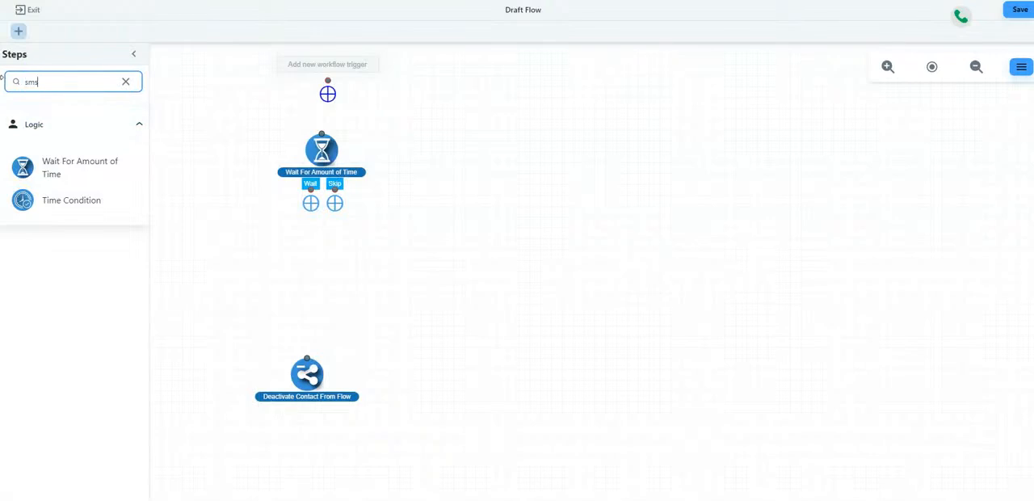
left_click_drag(50, 271, 321, 257)
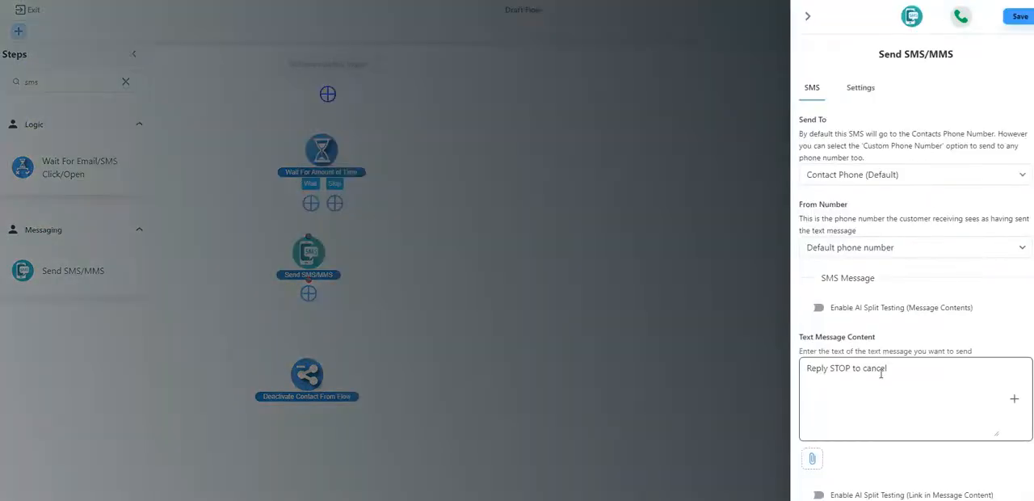
- Insert the text "see you in 24 hrs" above the opt-out line of the SMS message and save the step
left_click(803, 367)
key("Return")
key("Return")
type("see you in 24 hrs")
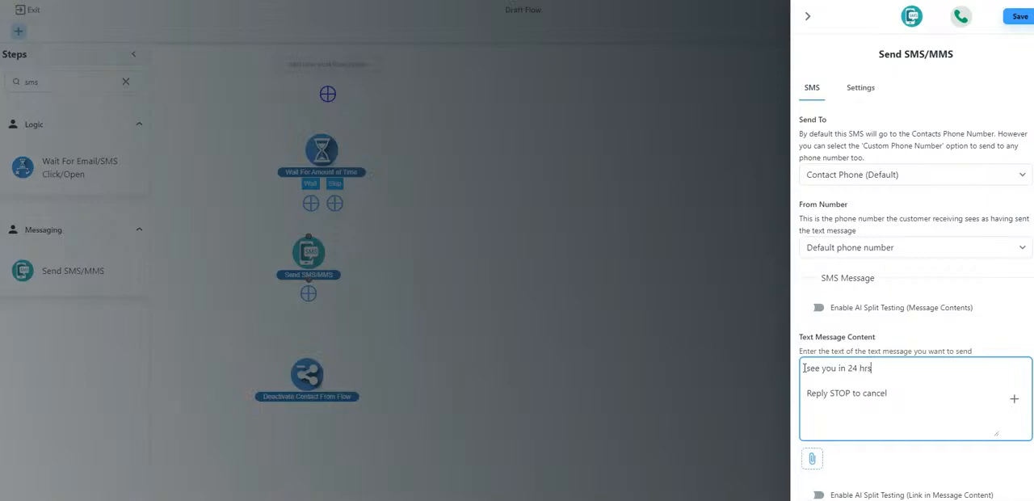
left_click(1019, 16)
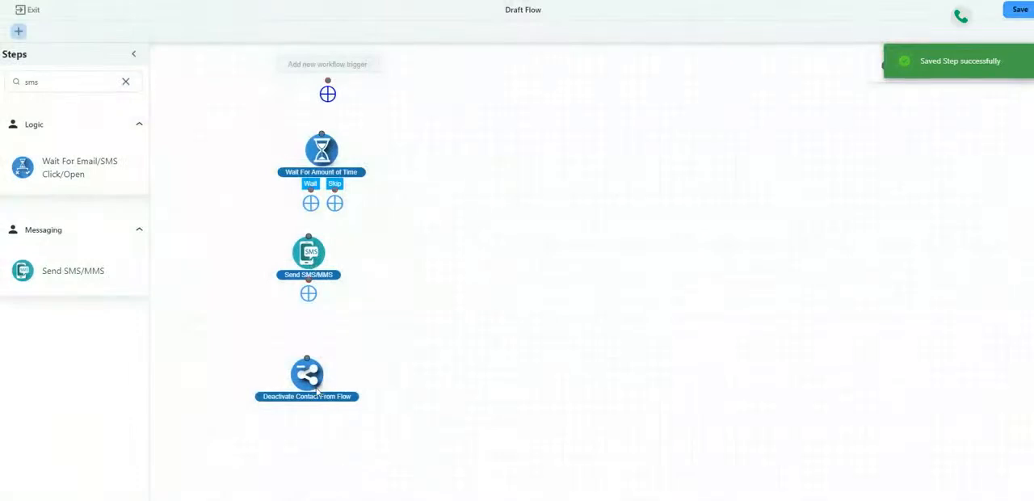
- Move Deactivate Contact From Flow further down and add a second Wait For Amount of Time step below the SMS step
left_click_drag(310, 377, 320, 486)
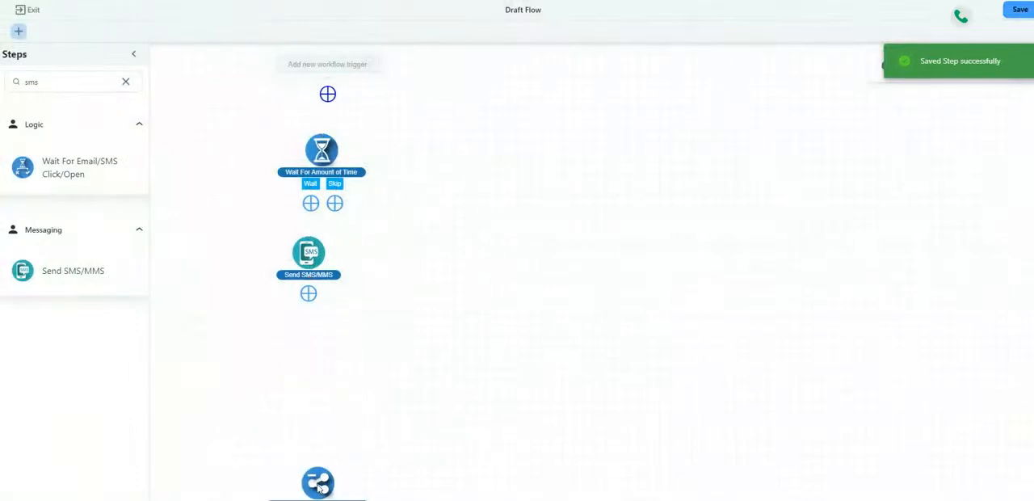
double_click(31, 81)
type("wait")
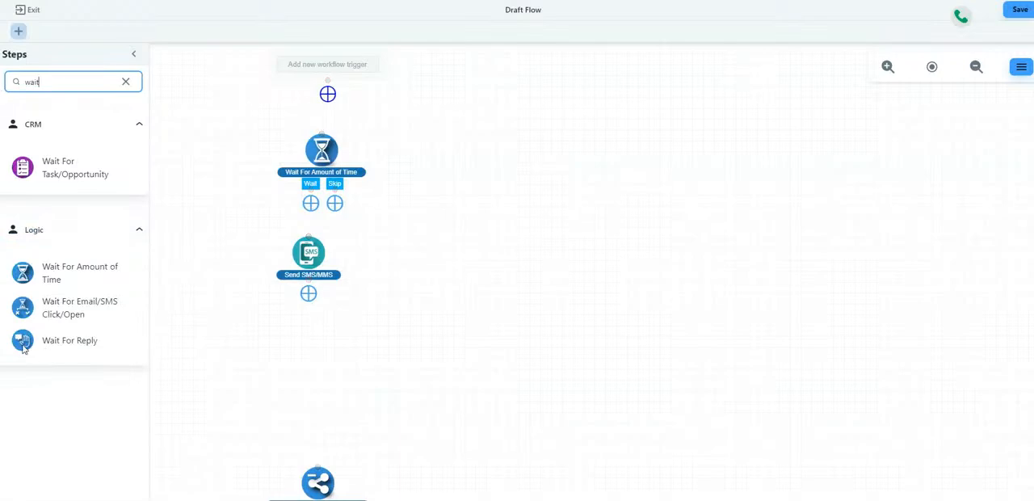
left_click_drag(31, 277, 338, 369)
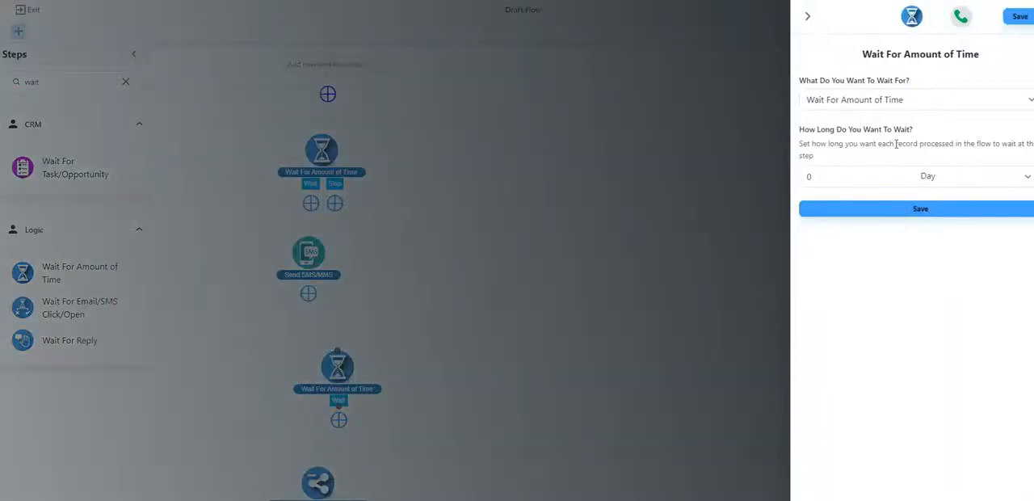
- Set the second wait step to Wait Till Specific Date with a time offset of 1 hour
left_click(889, 99)
left_click(911, 141)
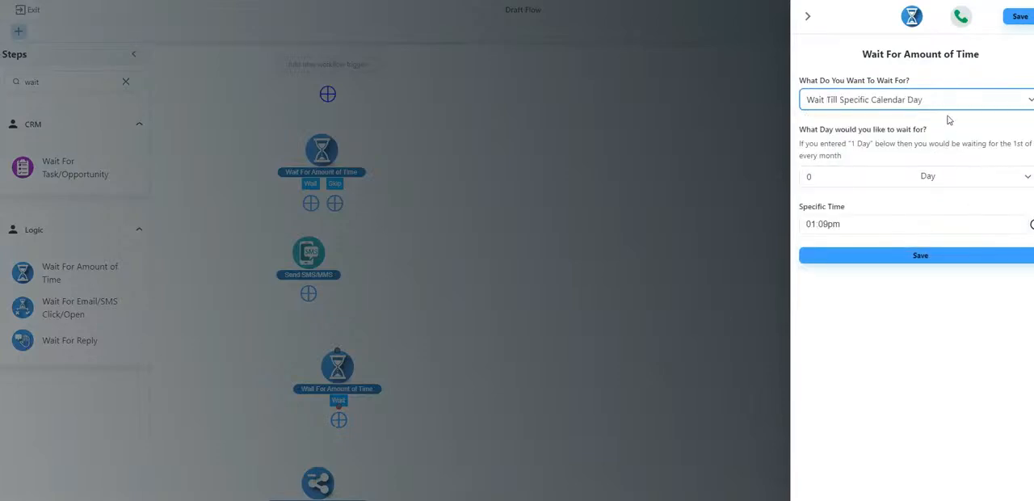
left_click(942, 105)
left_click(923, 132)
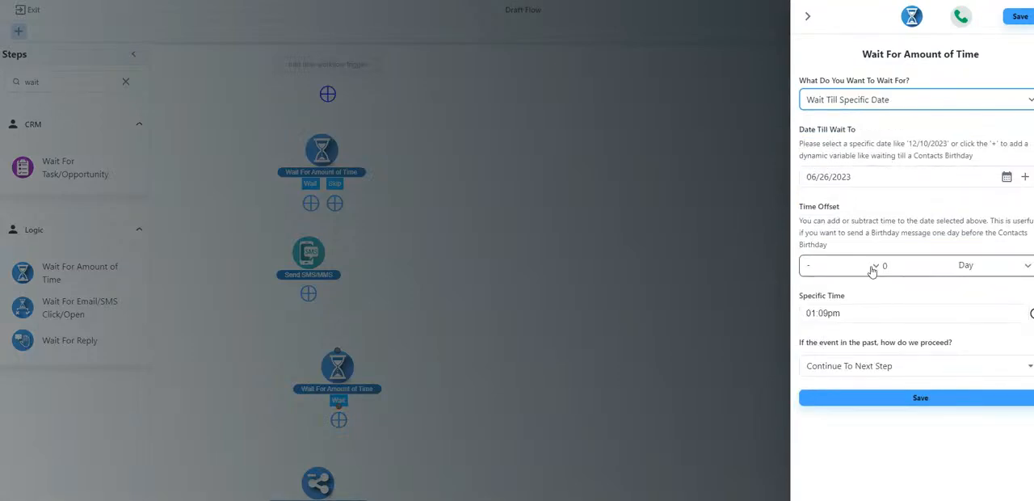
left_click(918, 267)
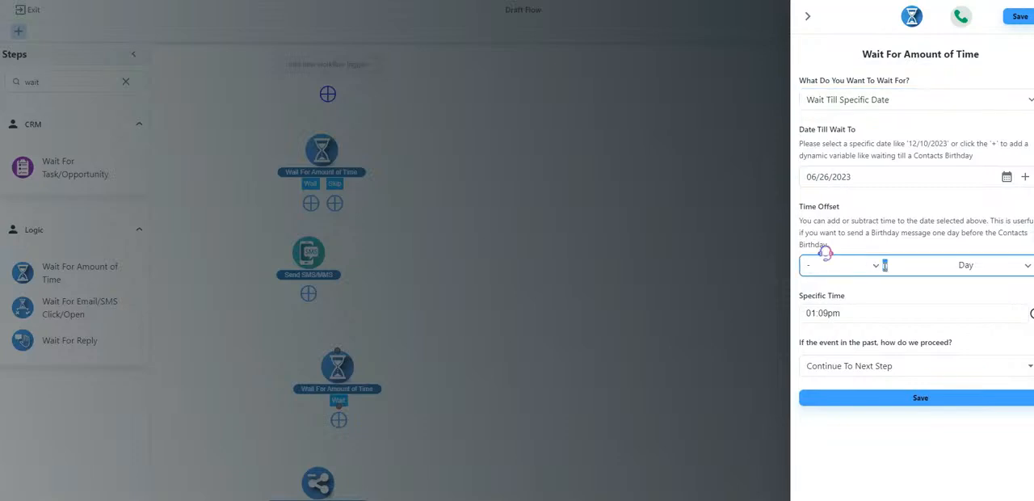
left_click(978, 269)
left_click(992, 307)
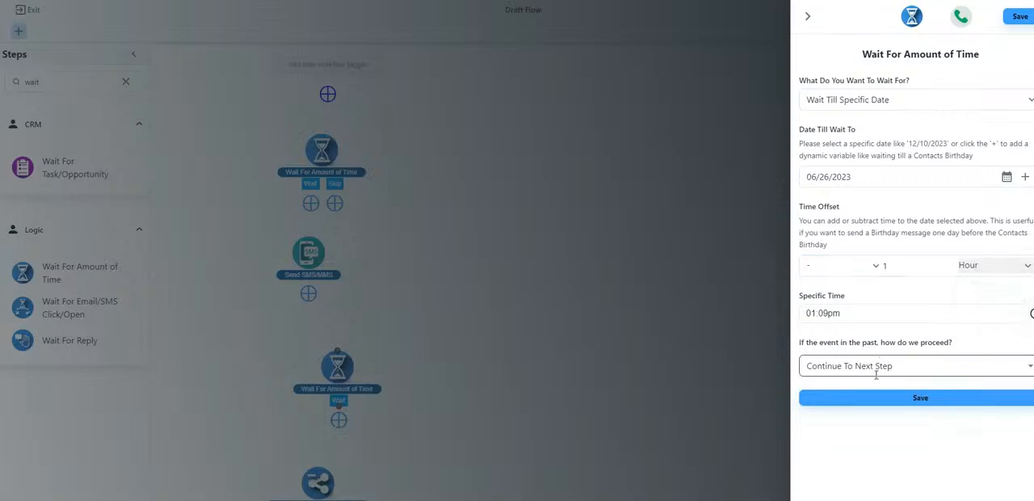
- Set the second wait step's specific time to 08:00am and save it
left_click(805, 314)
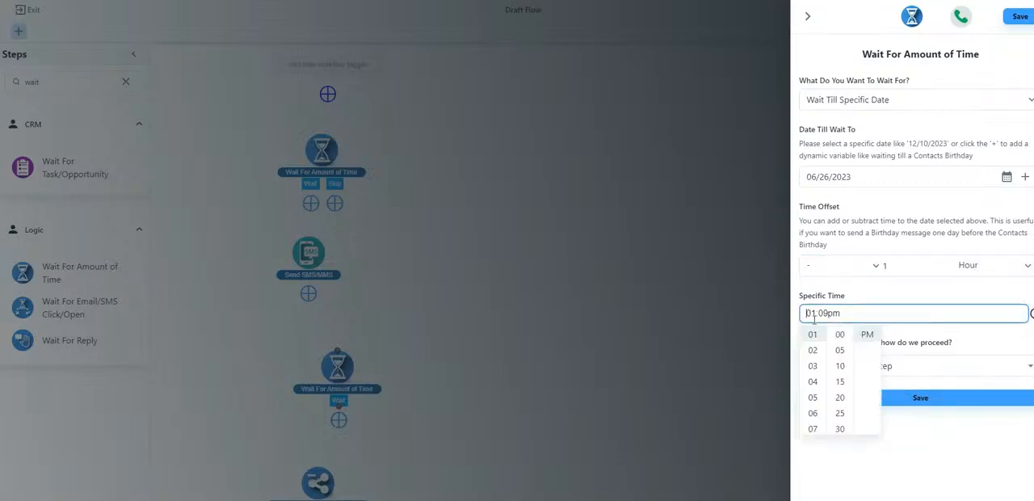
scroll(814, 364, "down", 2)
scroll(814, 363, "down", 1)
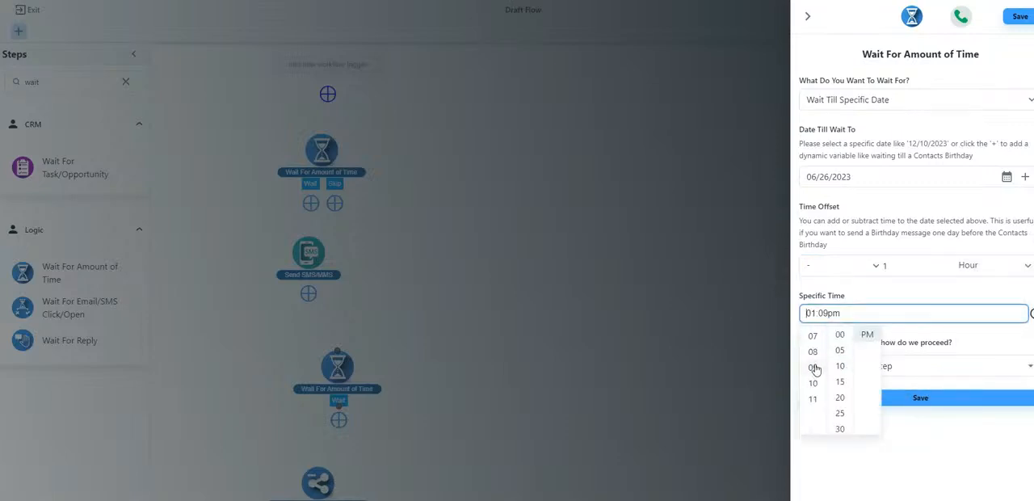
left_click(812, 361)
left_click(828, 314)
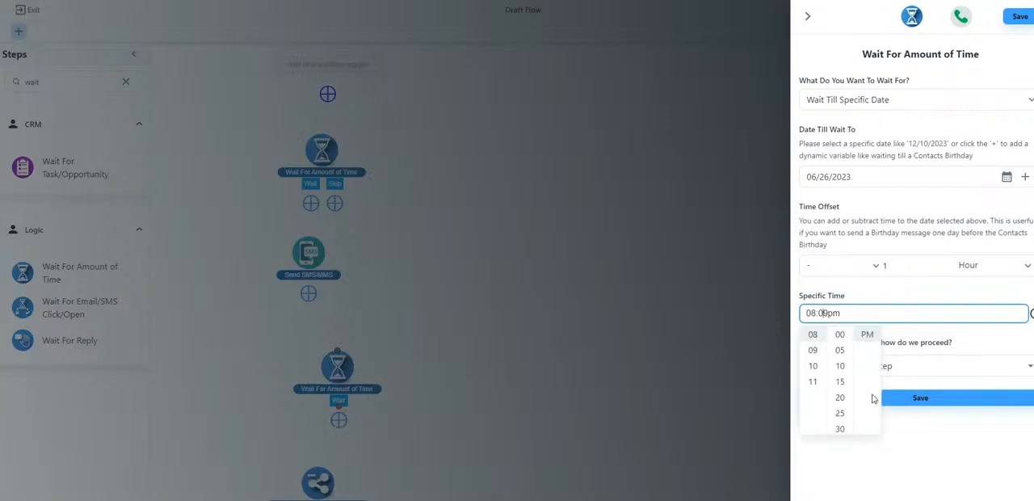
left_click(841, 349)
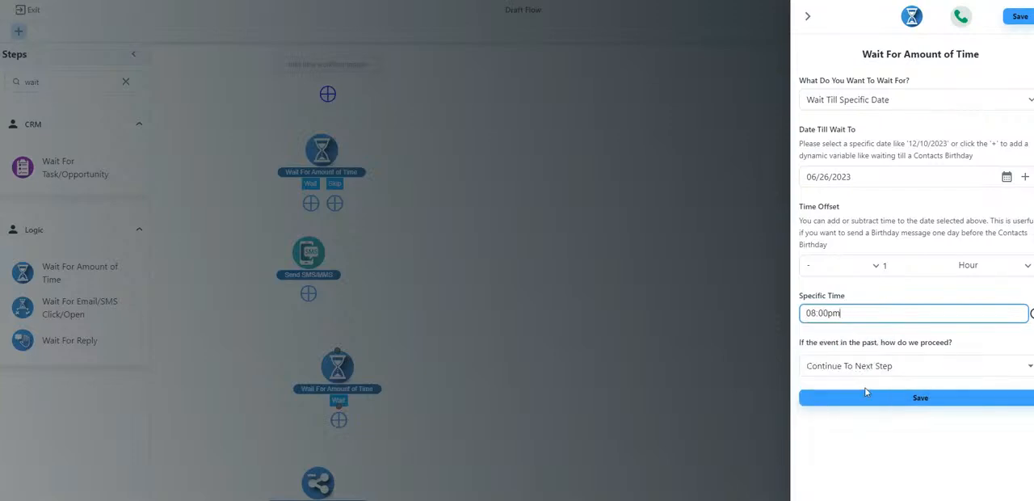
left_click(835, 313)
left_click(865, 336)
left_click(842, 397)
- Align the second wait step under the SMS step, and connect the first wait's Wait branch through the SMS step to it
scroll(320, 232, "down", 1)
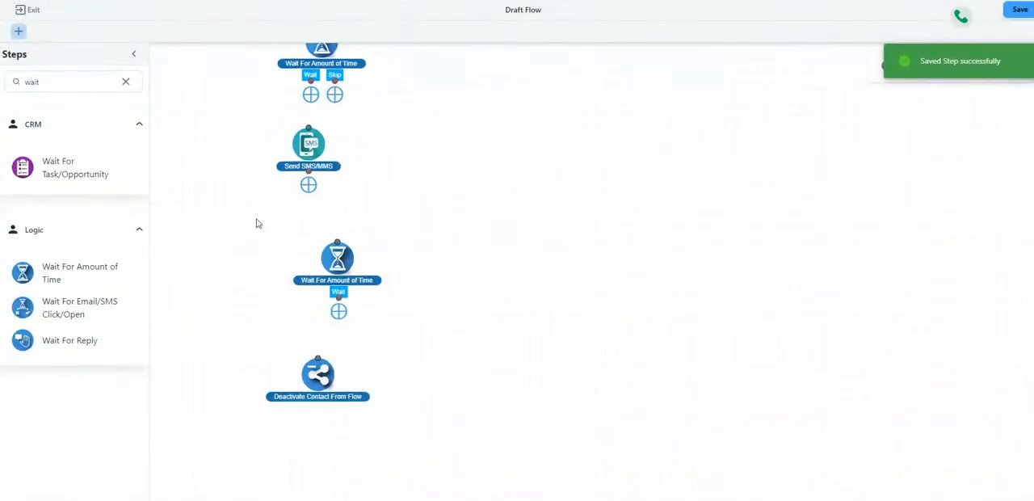
left_click_drag(340, 262, 321, 259)
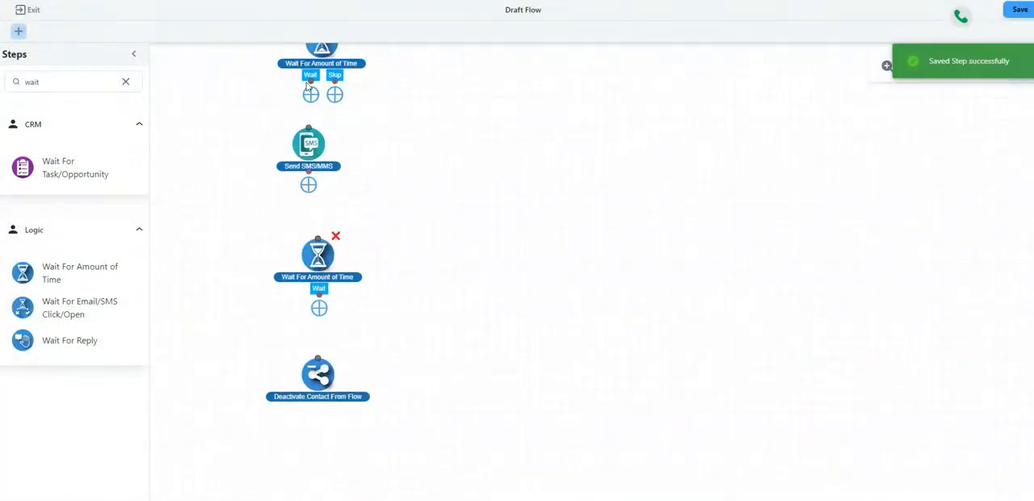
left_click_drag(310, 81, 310, 125)
left_click_drag(312, 184, 318, 238)
- Lower Deactivate Contact From Flow slightly and add another Send SMS/MMS step between it and the second wait step
left_click_drag(323, 371, 323, 413)
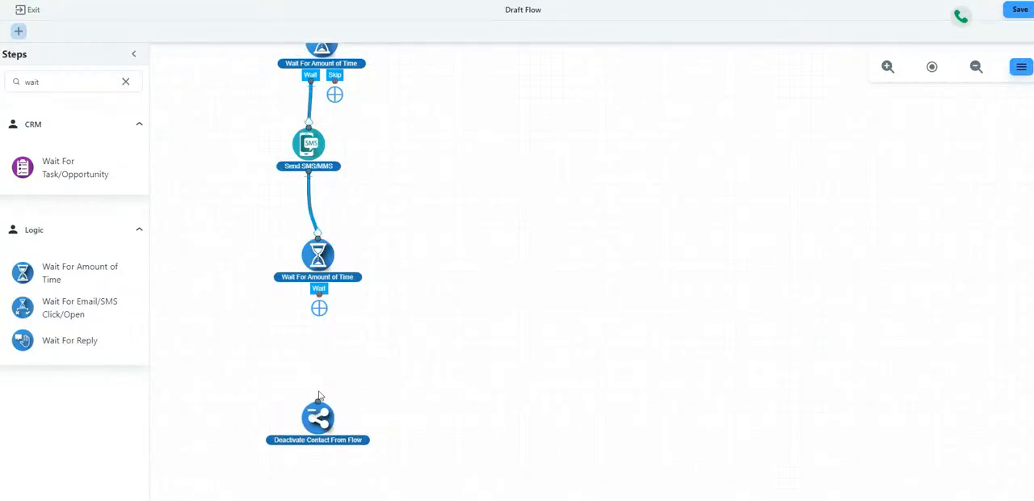
double_click(11, 81)
type("s")
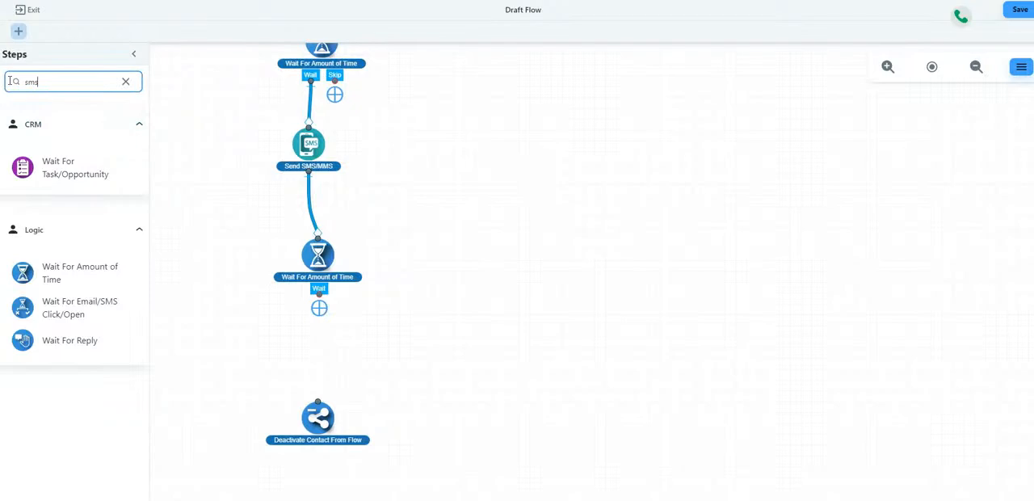
type("ms")
left_click_drag(16, 283, 330, 359)
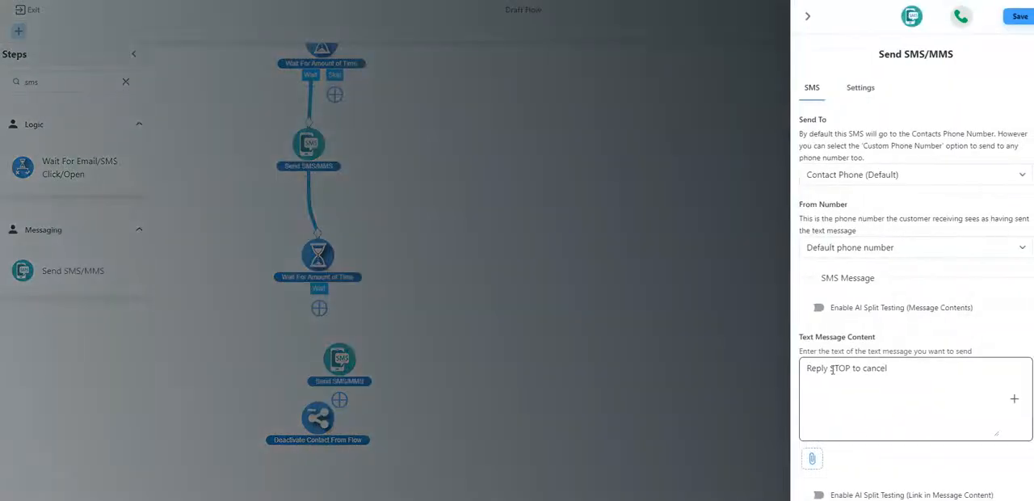
- Add the message "See you in an hour!" above the opt-out line in the second SMS step, separated by a blank line
left_click(807, 369)
key("Return")
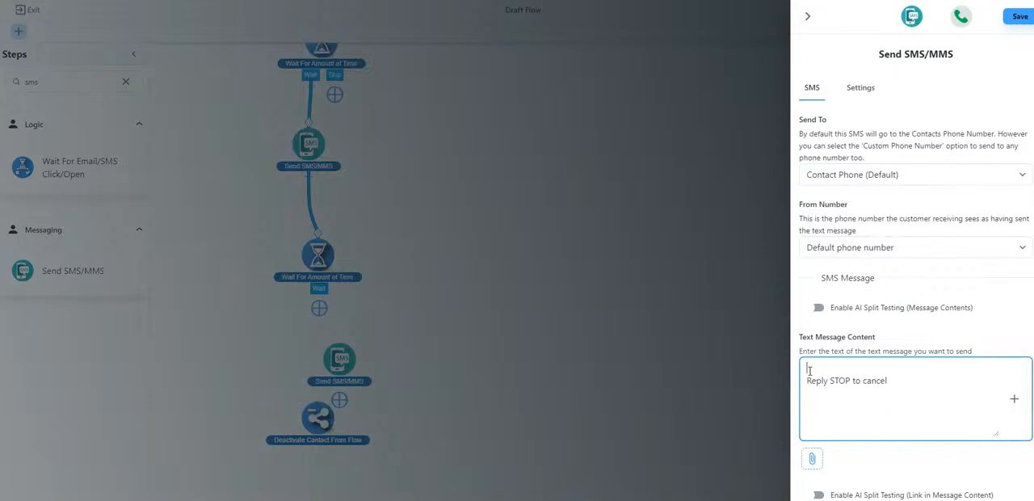
type("See you in an hour!")
key("Return")
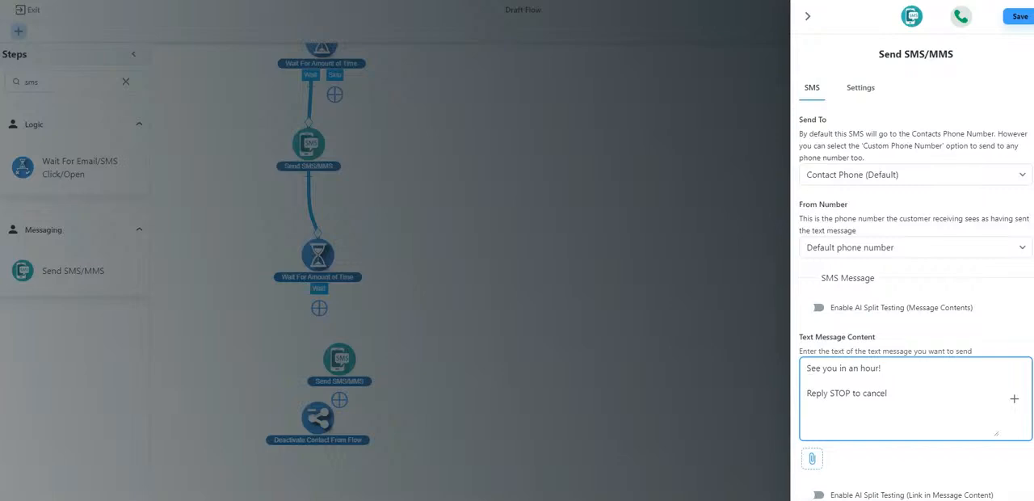
scroll(910, 345, "down", 1)
scroll(951, 428, "up", 1)
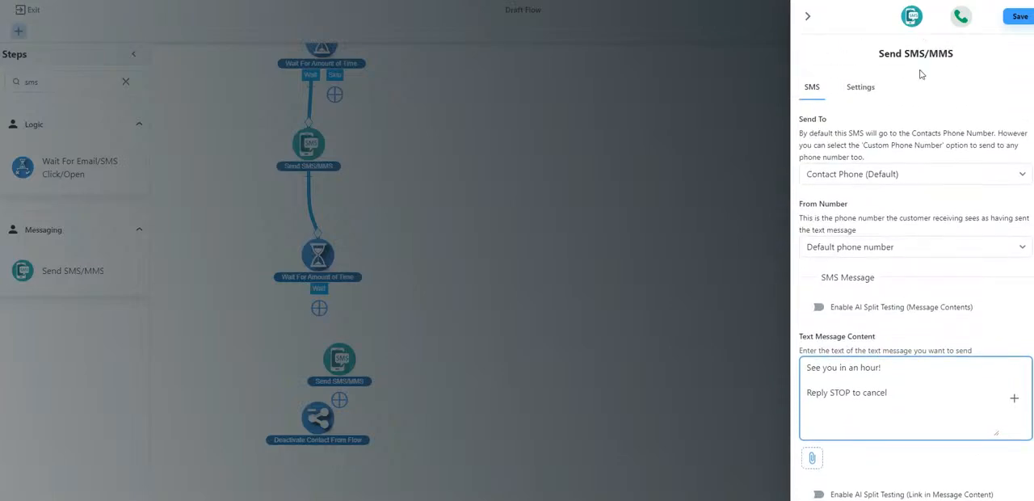
- Set the start of the second SMS step's send time range to 07:00 and save the step
left_click(860, 89)
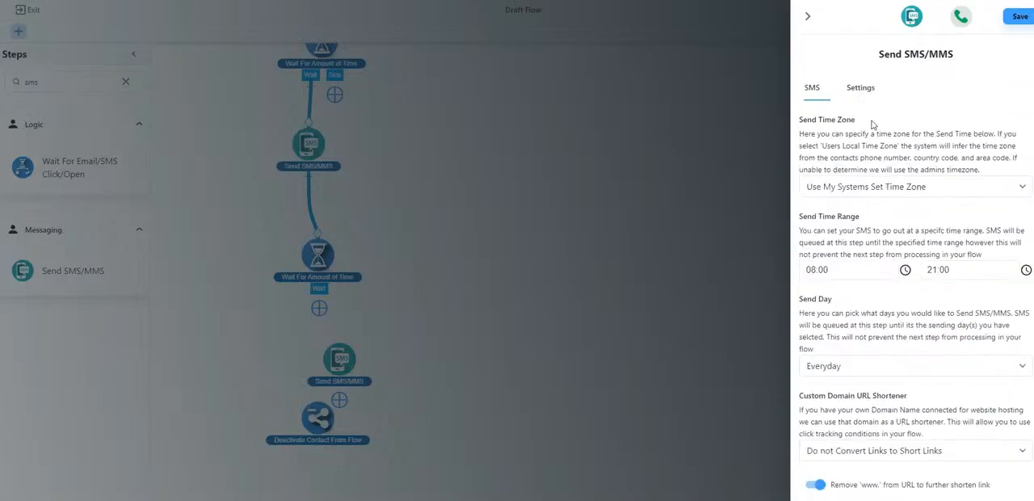
left_click(810, 270)
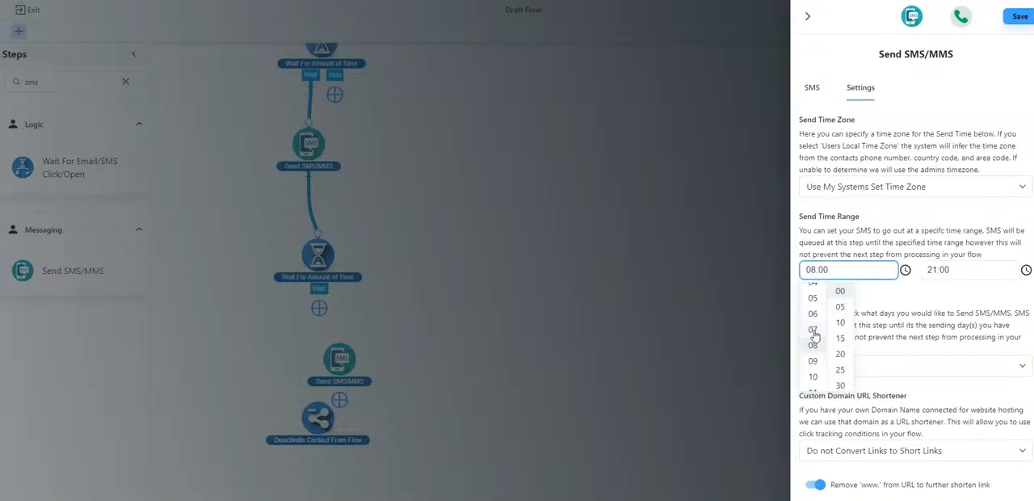
left_click(812, 329)
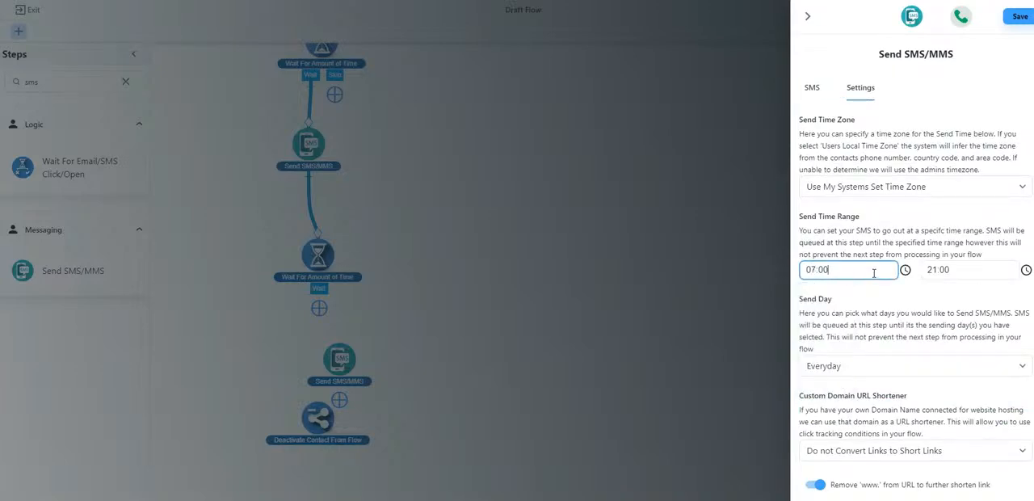
scroll(818, 270, "down", 1)
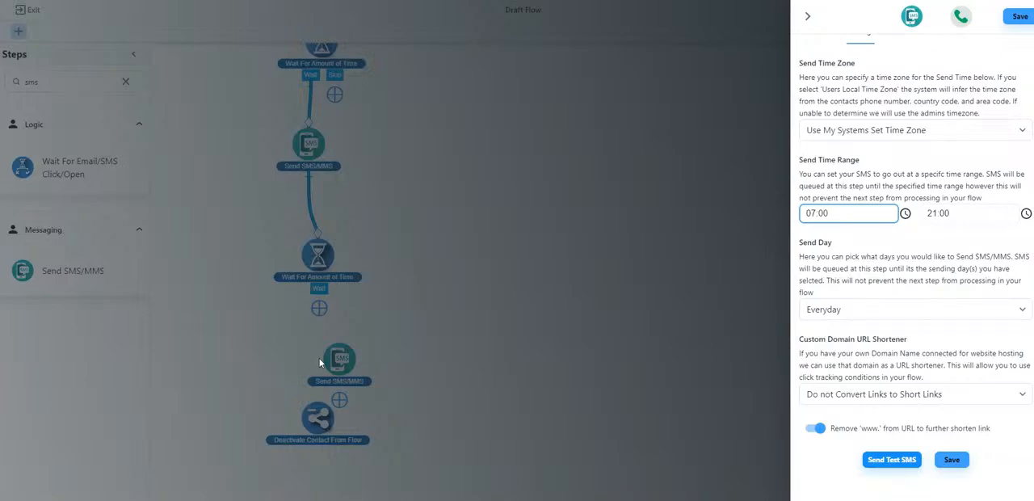
left_click(952, 459)
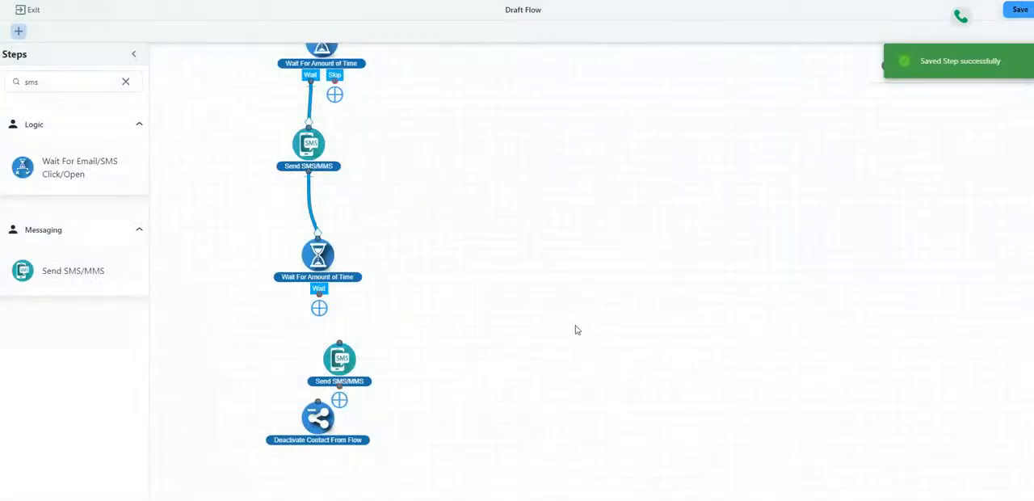
- Space out the second SMS step and Deactivate Contact From Flow below the second wait, and connect its Wait branch through the SMS to Deactivate
scroll(528, 339, "down", 2)
left_click_drag(341, 339, 368, 303)
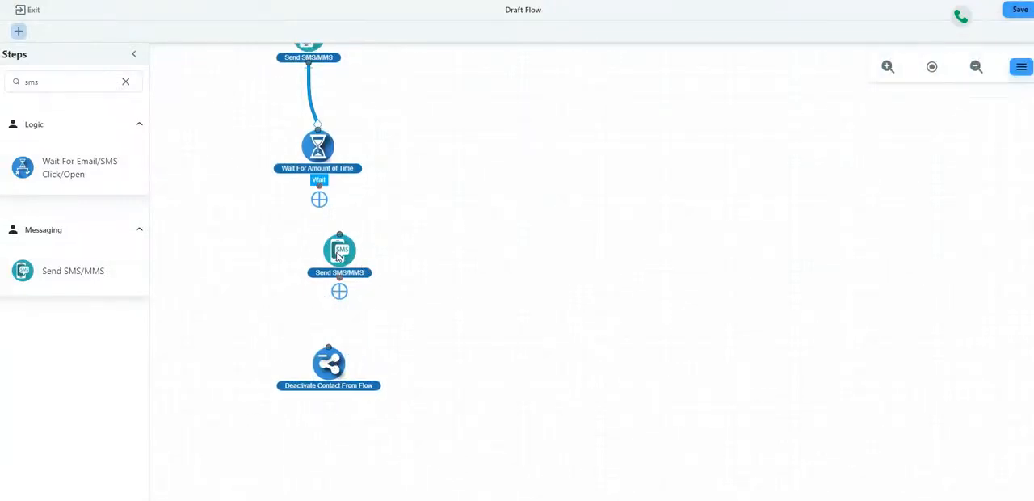
left_click_drag(333, 248, 312, 253)
left_click_drag(317, 180, 314, 257)
left_click_drag(322, 372, 302, 371)
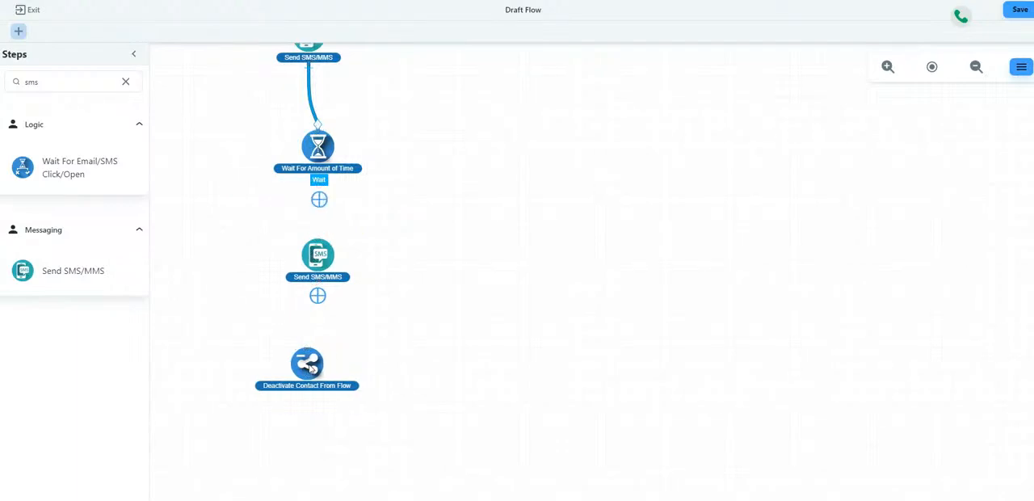
left_click_drag(317, 290, 319, 404)
- Connect the first wait's Skip branch to the second wait step, and link the workflow trigger to the first wait
scroll(377, 281, "up", 2)
left_click_drag(335, 148, 319, 292)
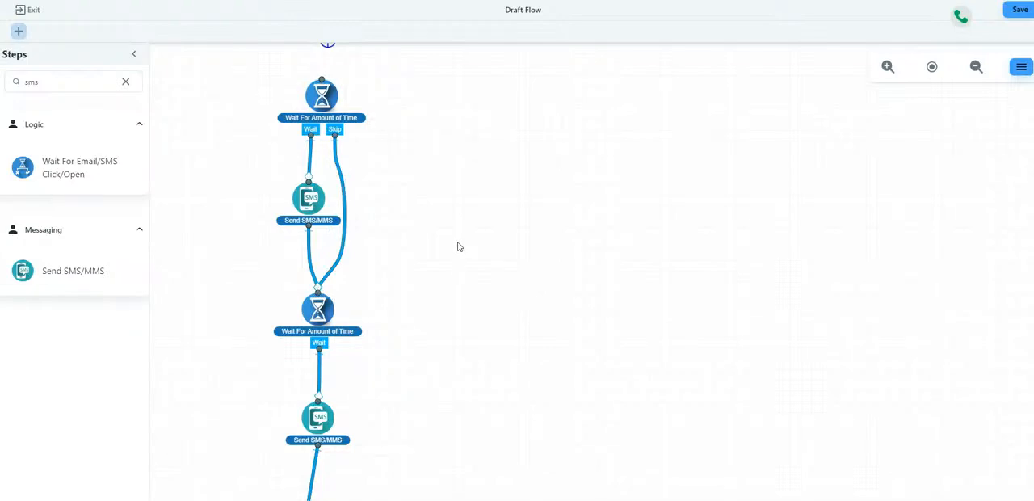
scroll(453, 242, "up", 1)
left_click_drag(327, 89, 322, 147)
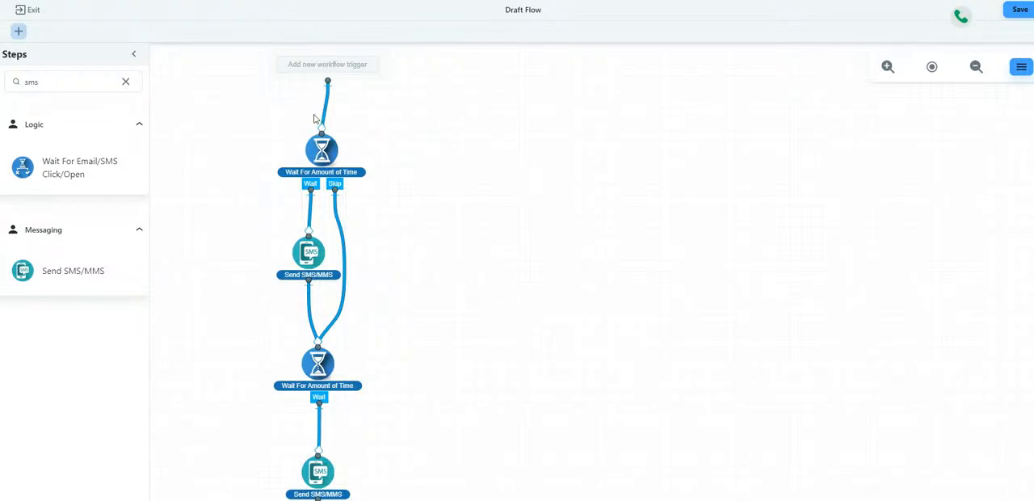
- Review the first wait step's date settings and check the flow's connections from the trigger down to Deactivate Contact From Flow
left_click(331, 173)
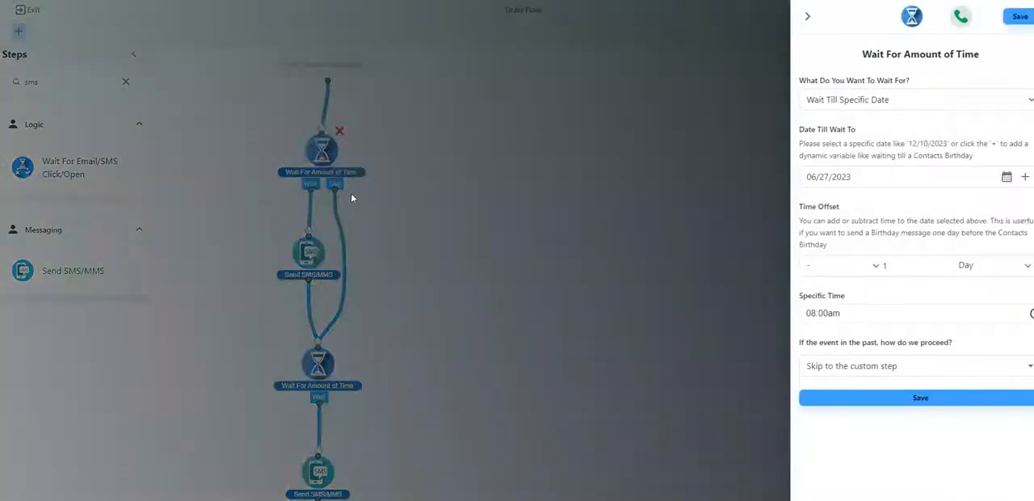
left_click(806, 17)
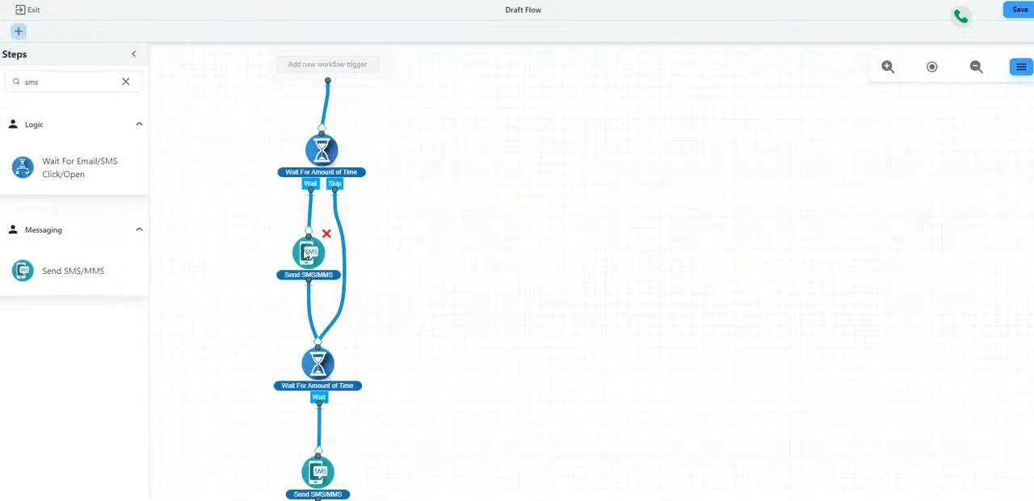
scroll(306, 254, "down", 2)
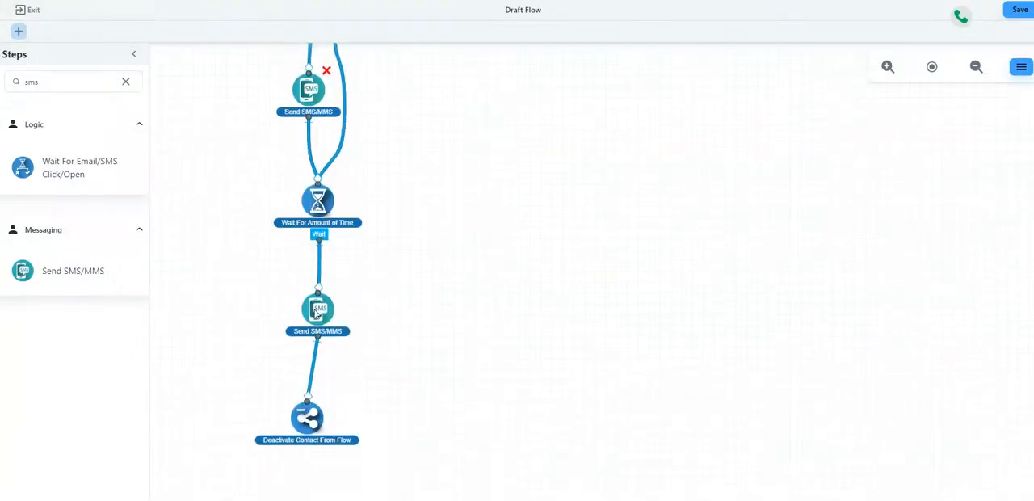
scroll(326, 273, "up", 2)
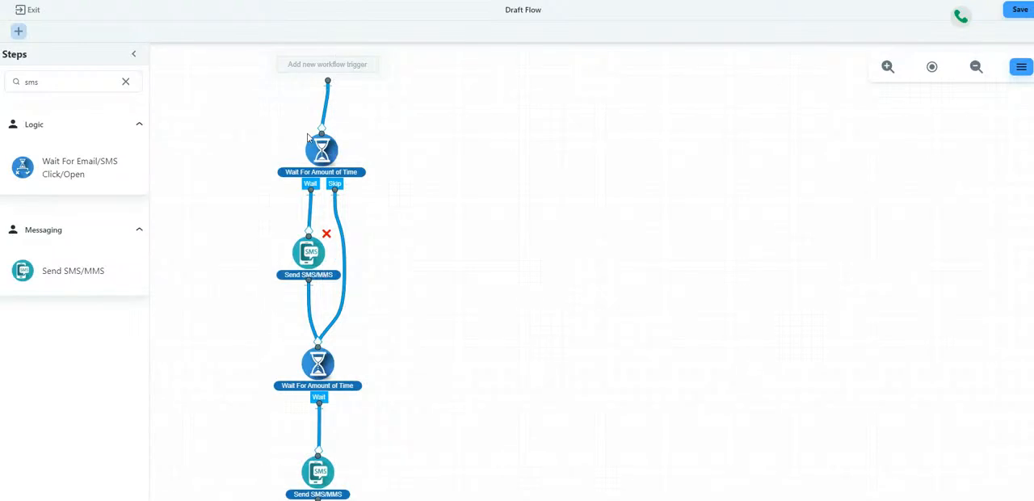
left_click(326, 151)
scroll(353, 134, "down", 1)
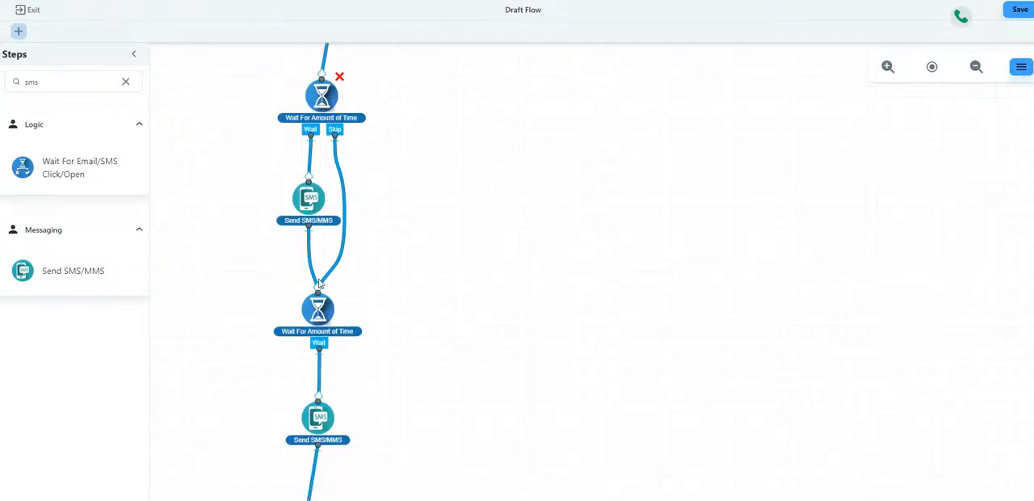
scroll(320, 284, "down", 1)
scroll(320, 271, "down", 3)
scroll(347, 226, "up", 5)
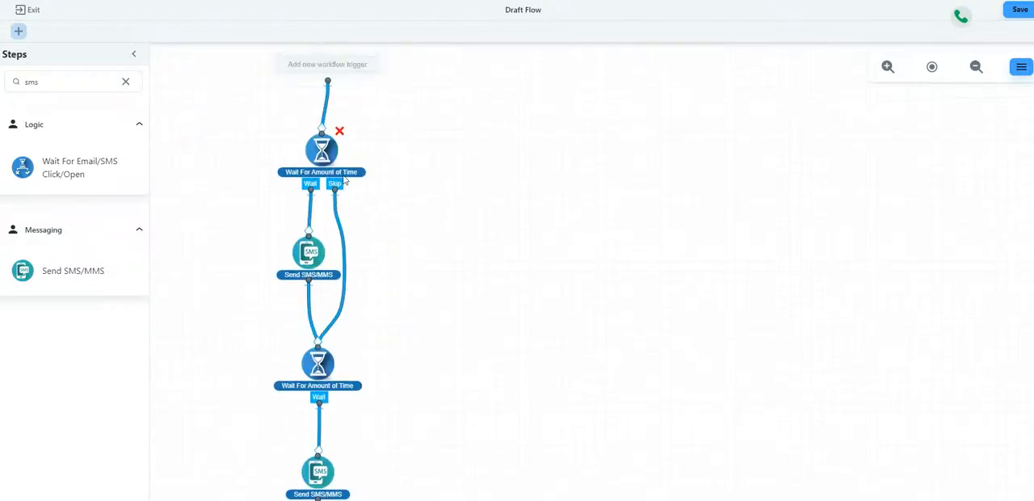